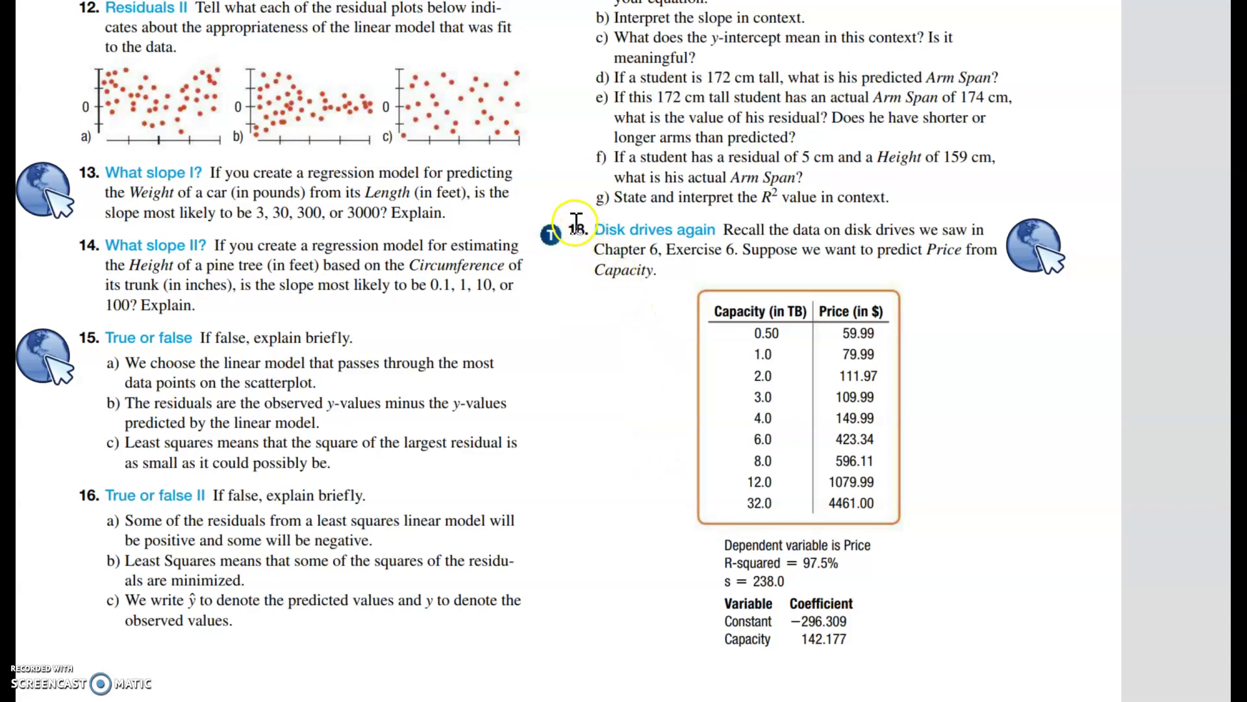
Review Exercise 18 on disk drives in the eText, then move to StatCrunch's Textbook data sets page.
scroll(577, 224, up, 10)
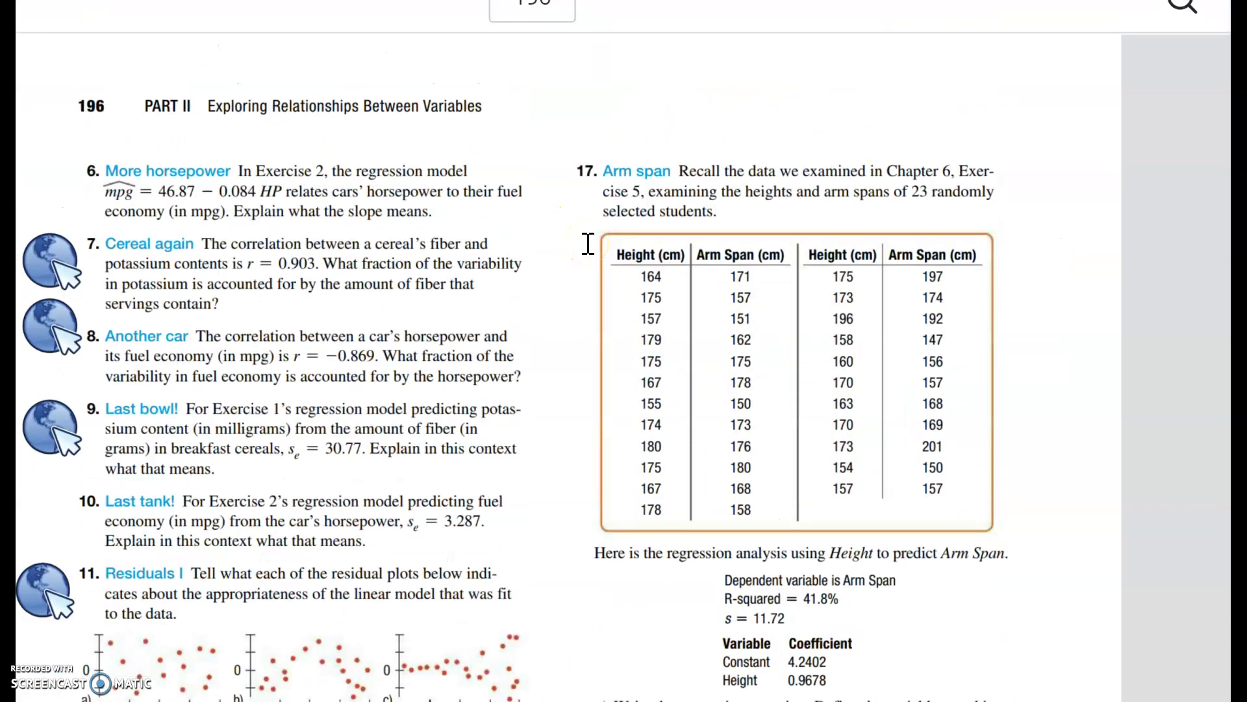
scroll(510, 210, down, 5)
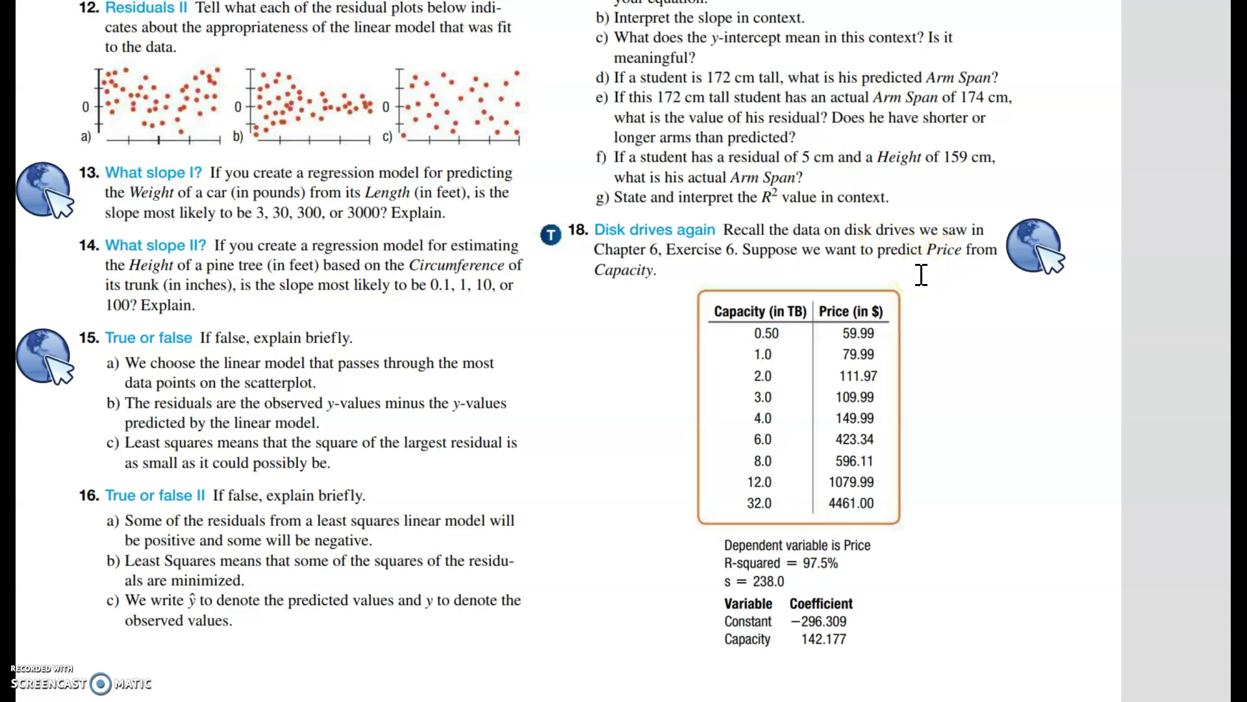
click(886, 261)
key(alt+Tab)
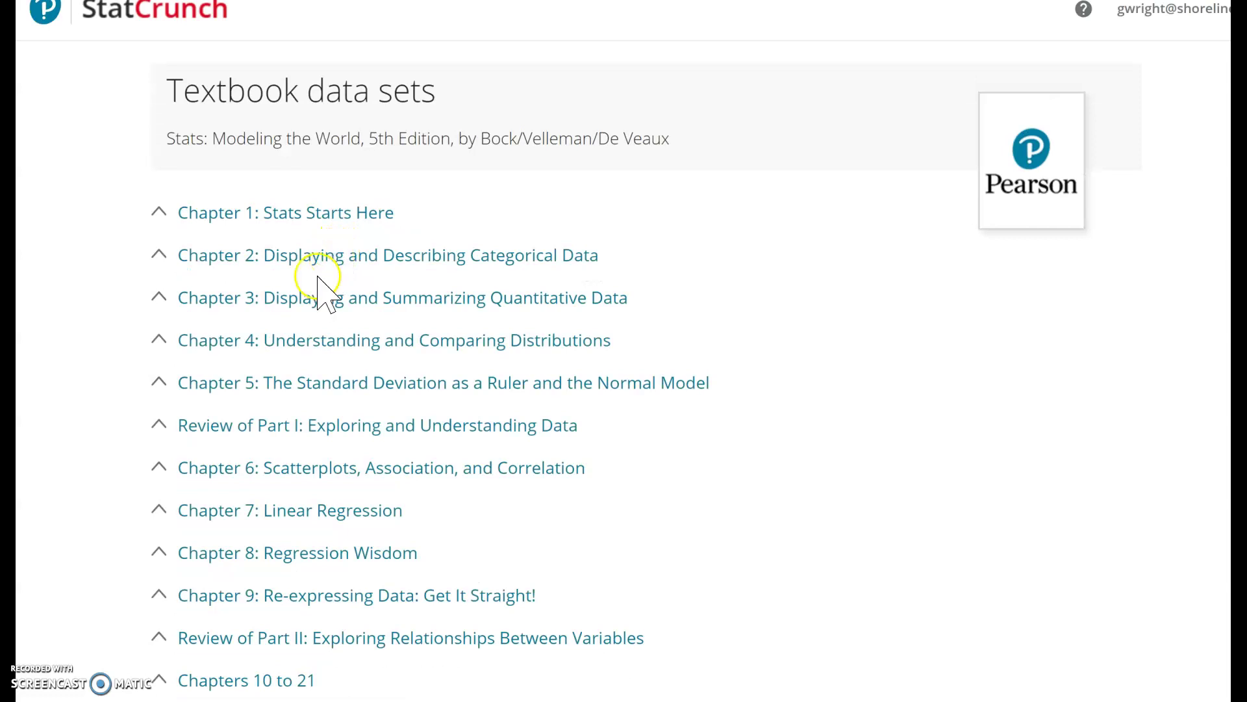
Load the Disk_drives_2016 data from Chapter 7, Exercise 18: Disk drives again.
click(270, 510)
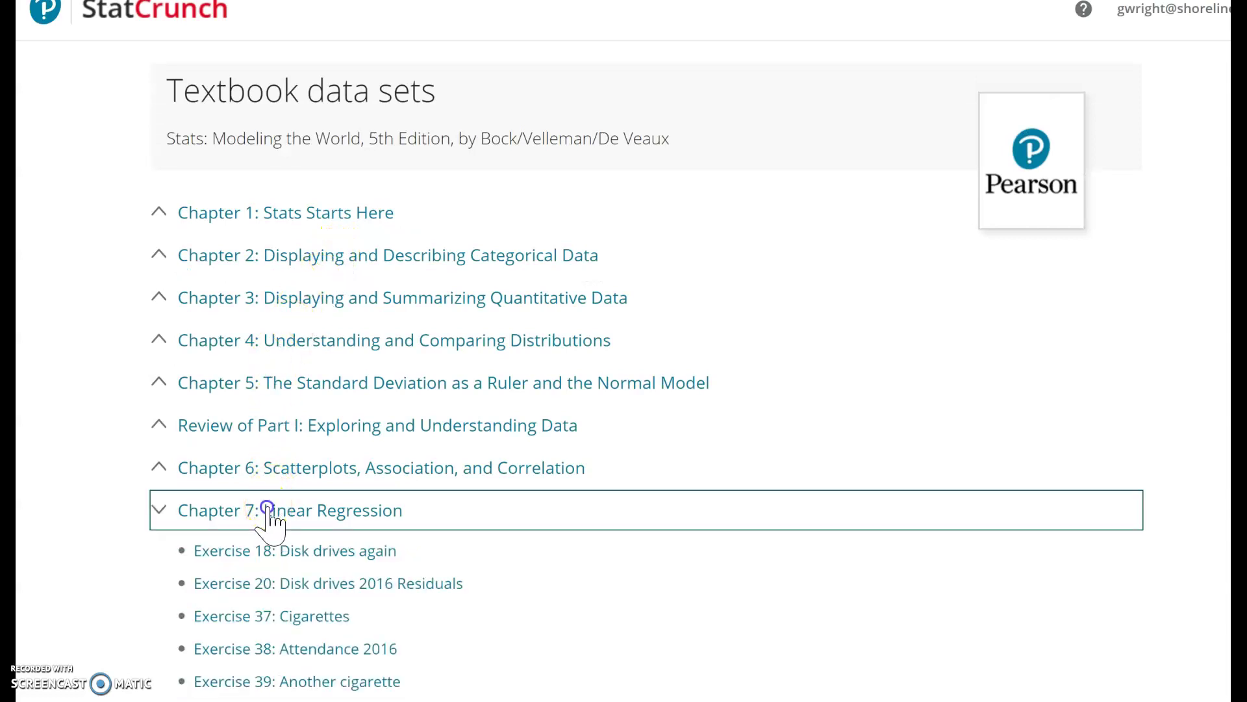
click(260, 552)
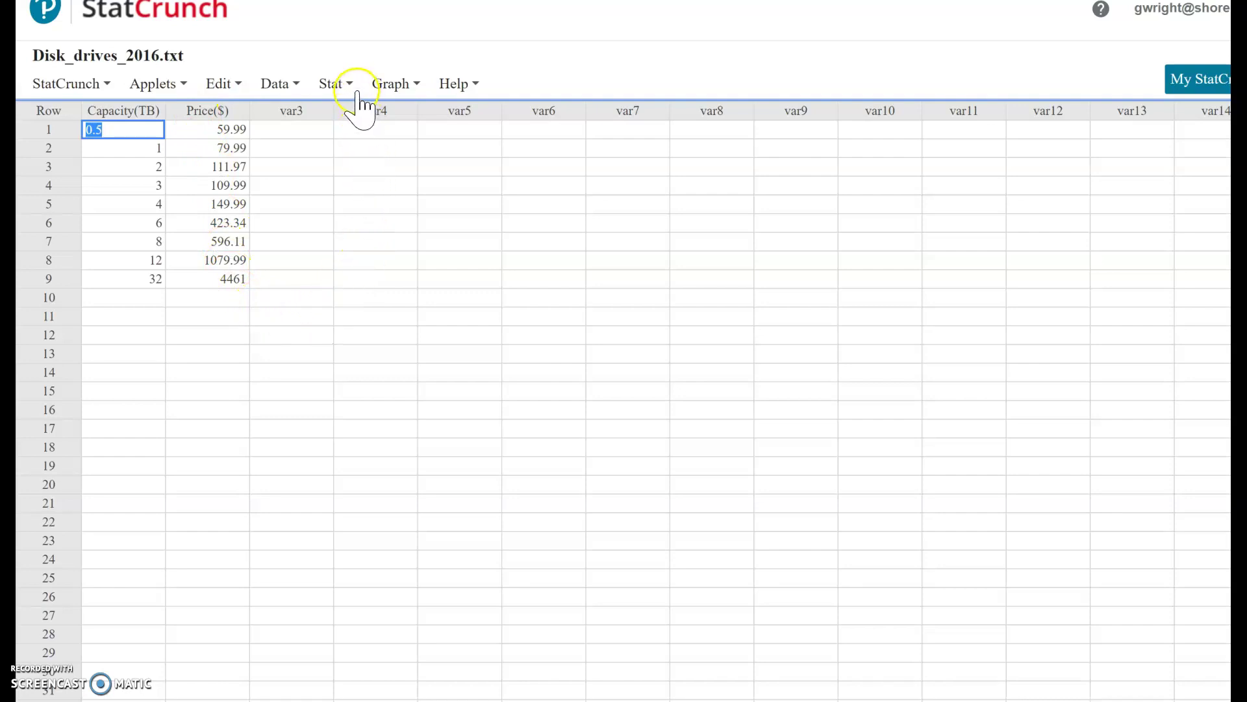
Create a scatterplot with Capacity(TB) on the x-axis and Price($) on the y-axis.
click(395, 86)
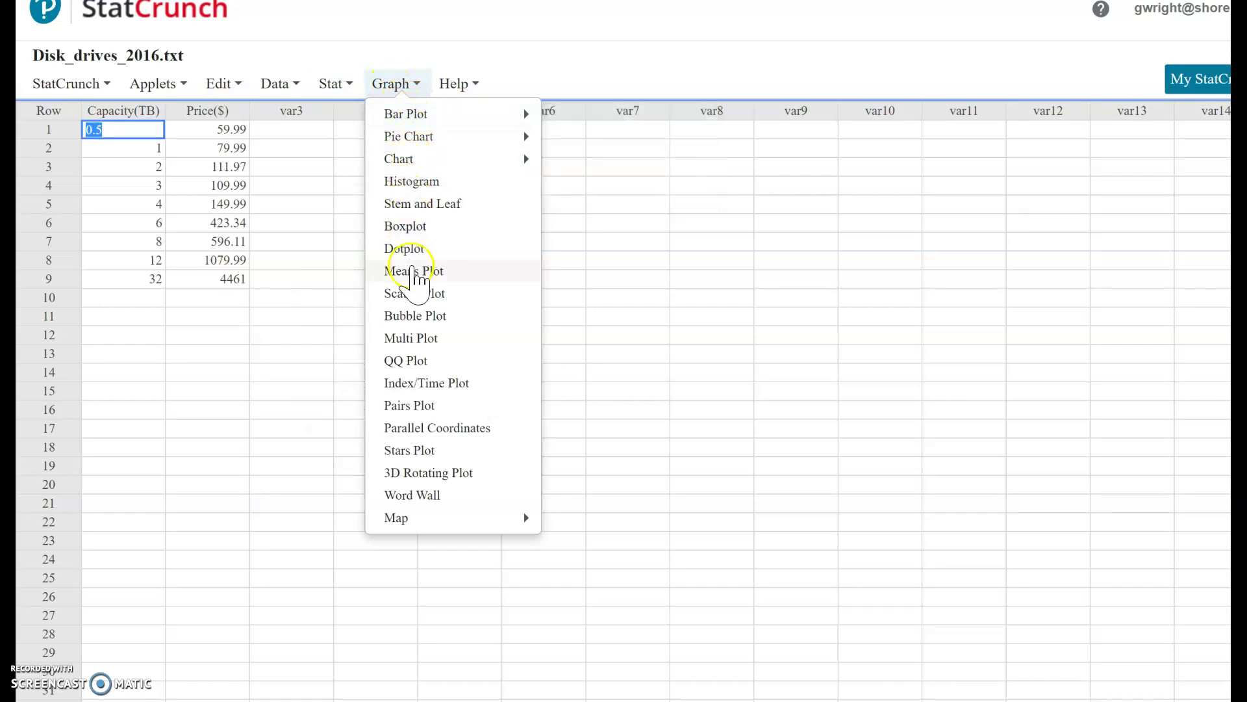
click(414, 294)
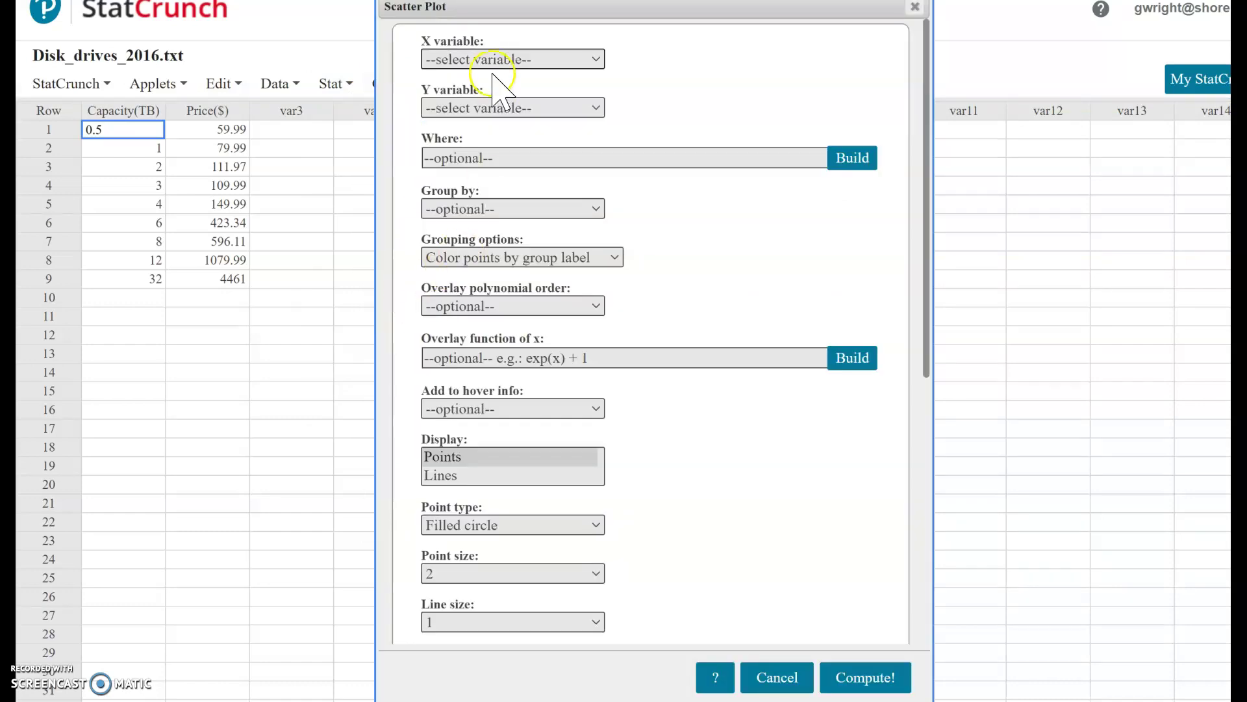
click(593, 59)
click(527, 116)
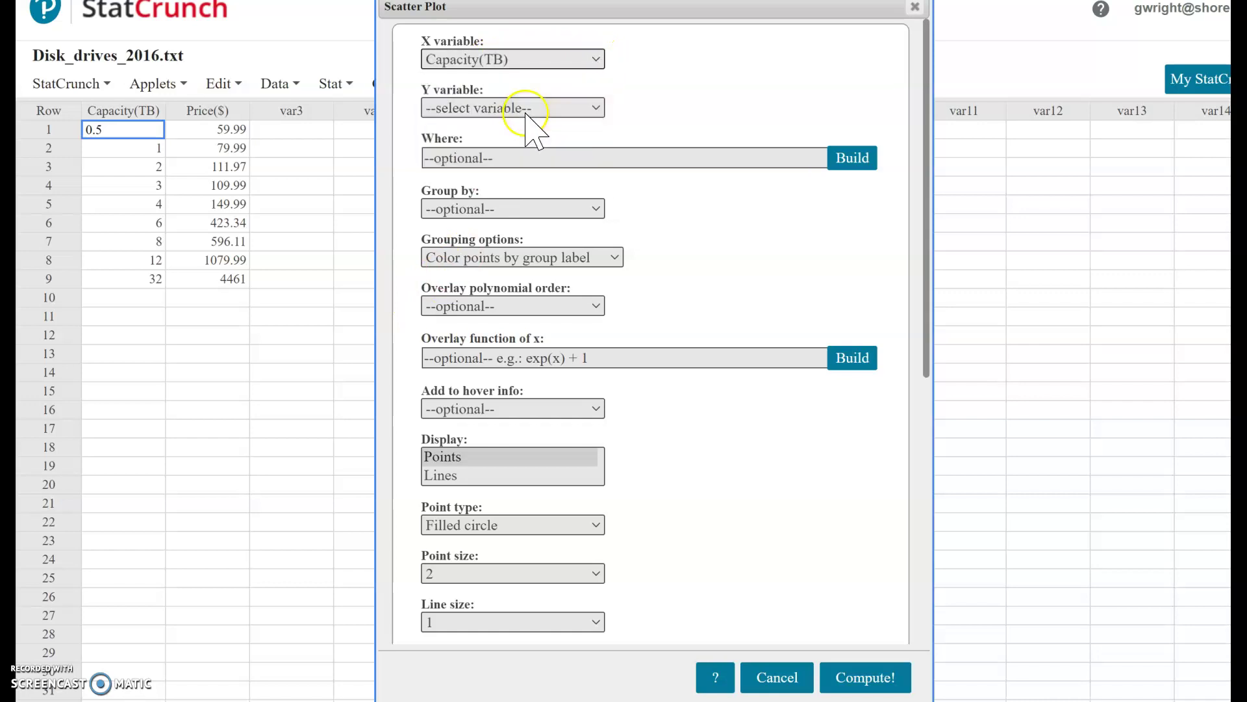
click(595, 108)
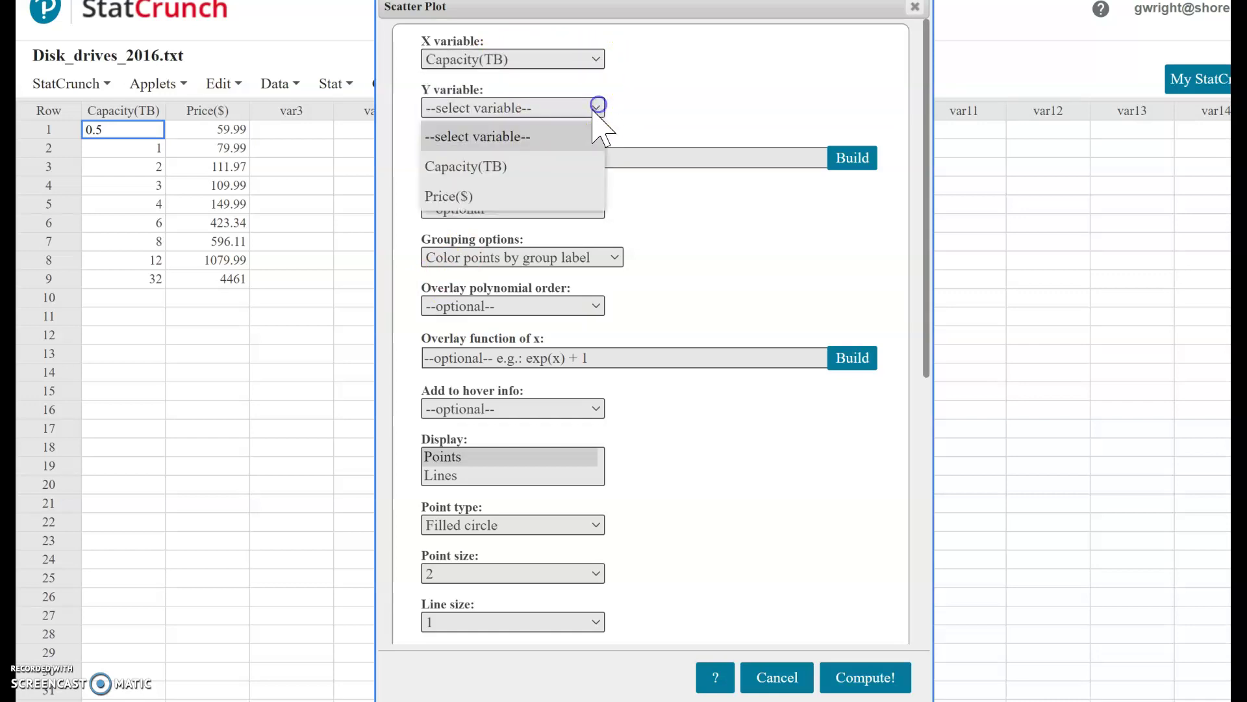
click(471, 196)
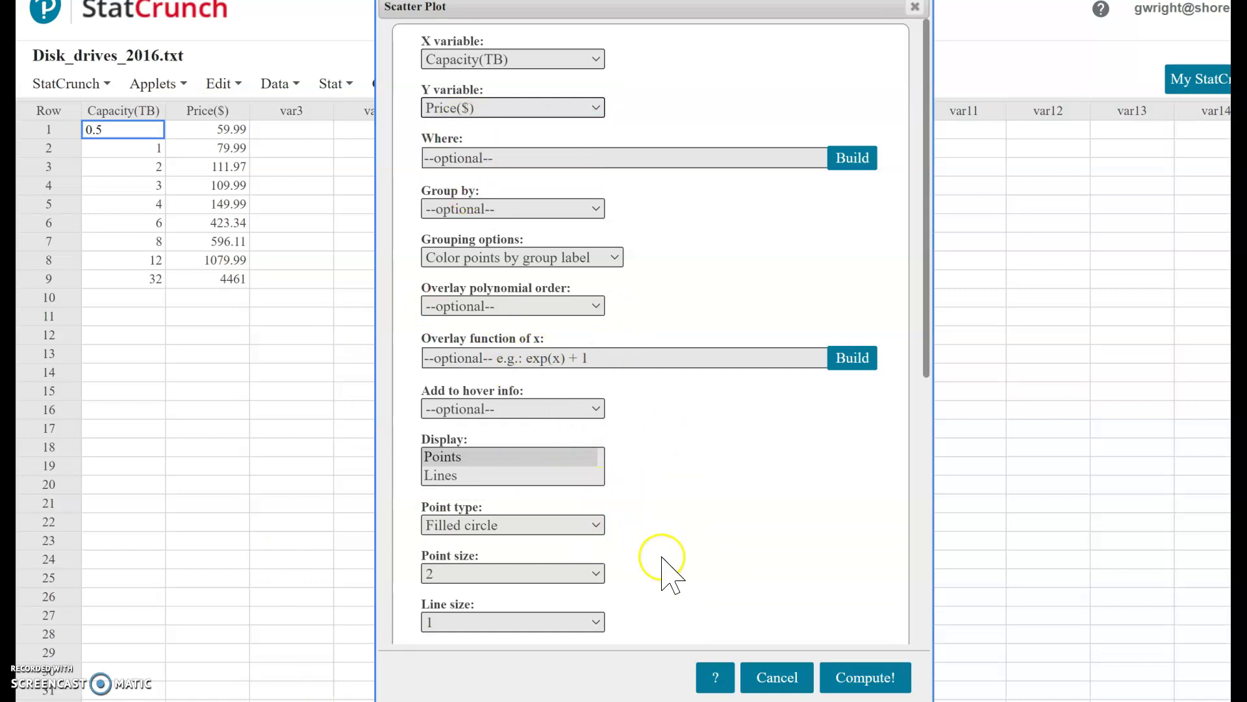
click(866, 678)
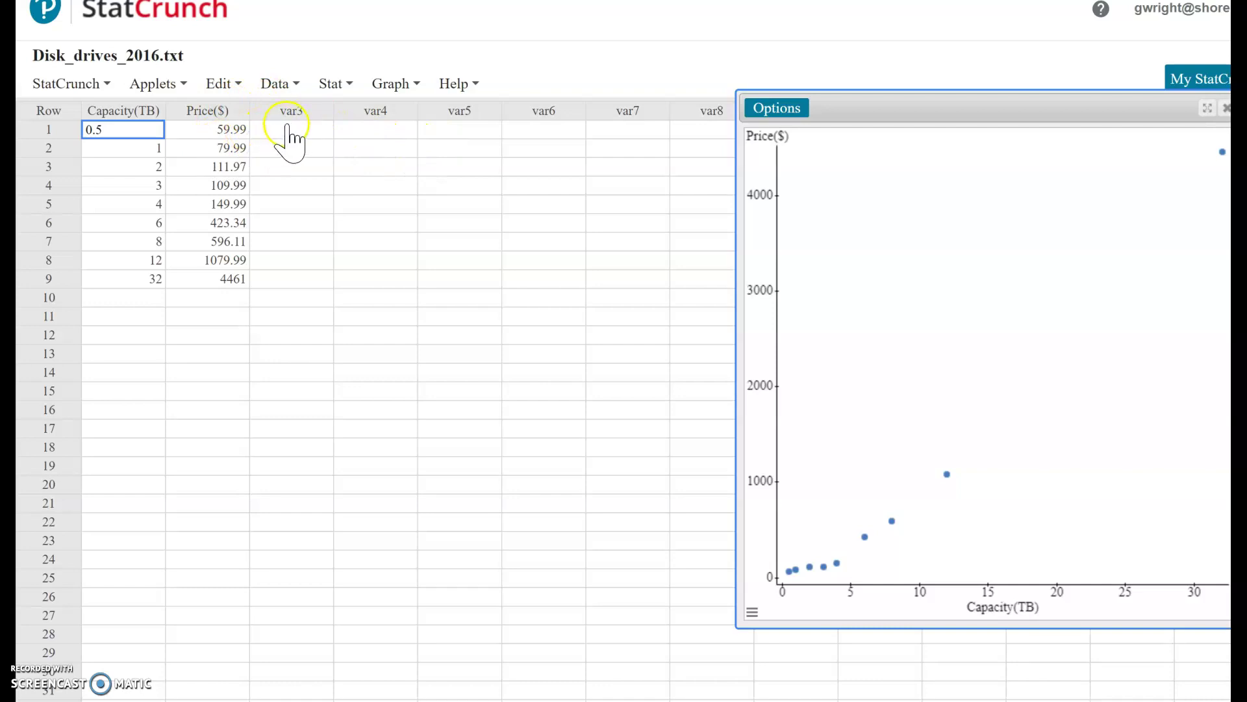
Go to Stat > Regression > Simple Linear in the menu.
click(344, 84)
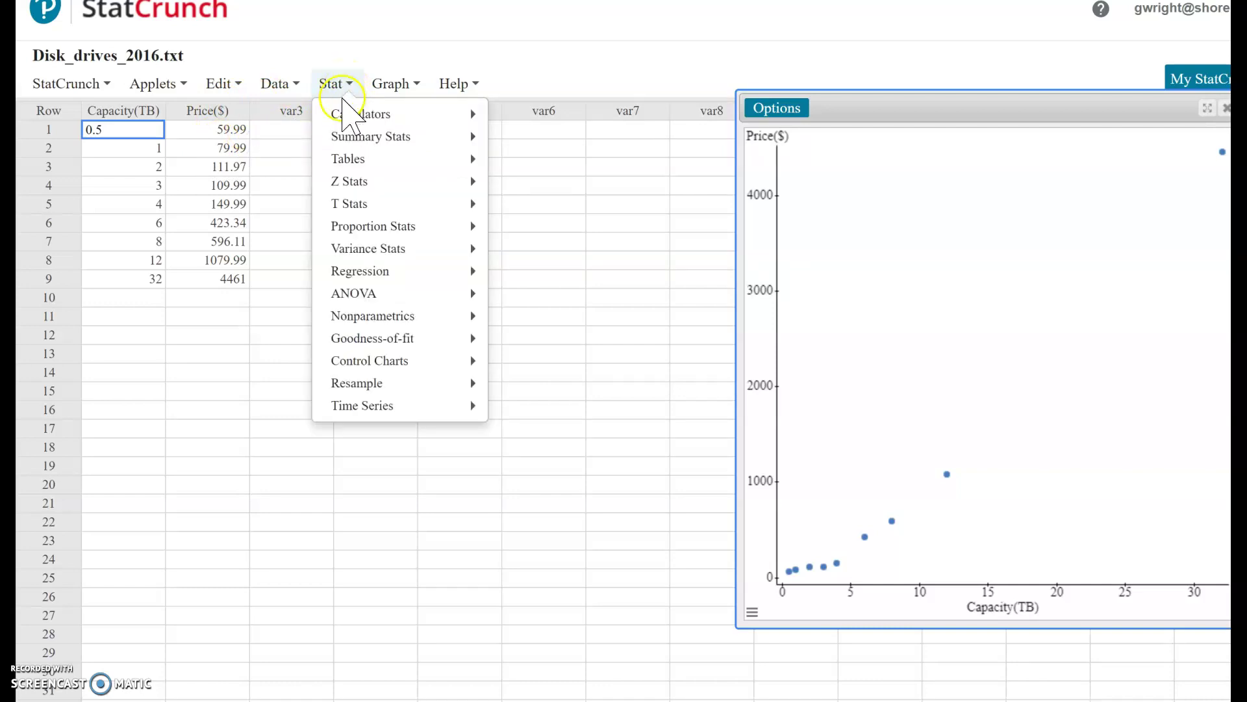
mouse_move(356, 273)
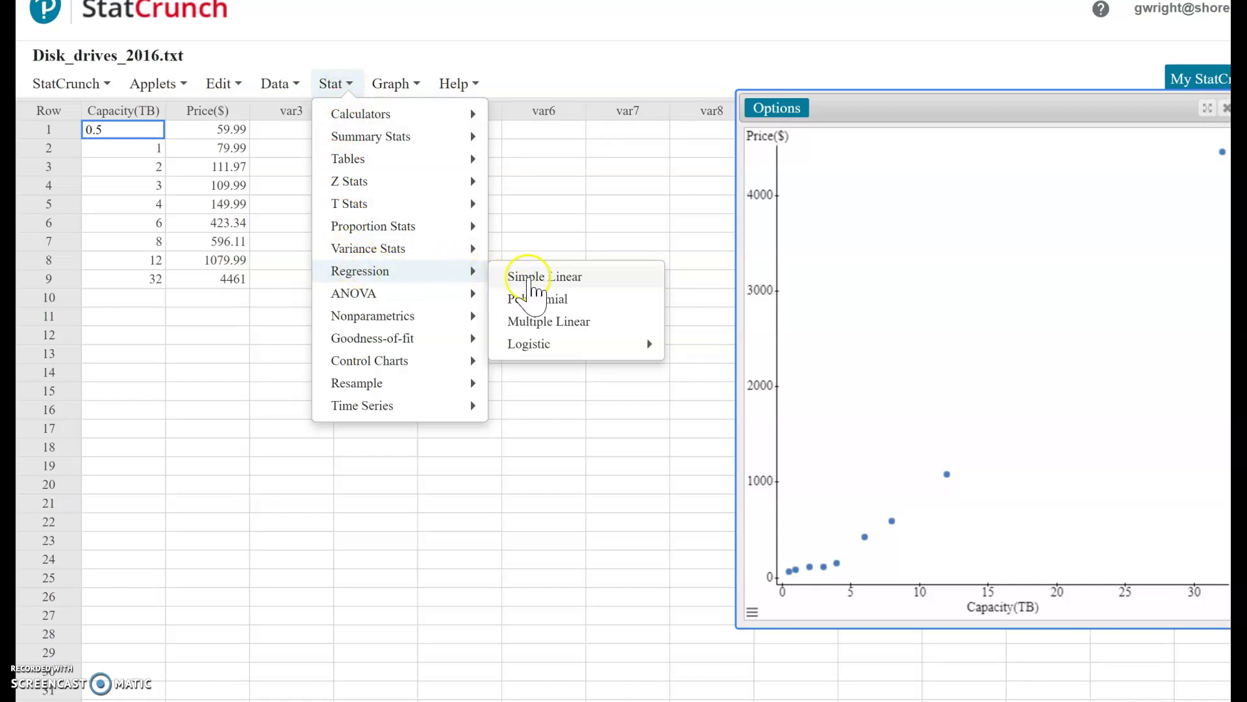
Regress Price($) on Capacity(TB), giving Price = -296.30928 + 142.17742 Capacity with R-sq 0.975.
click(554, 285)
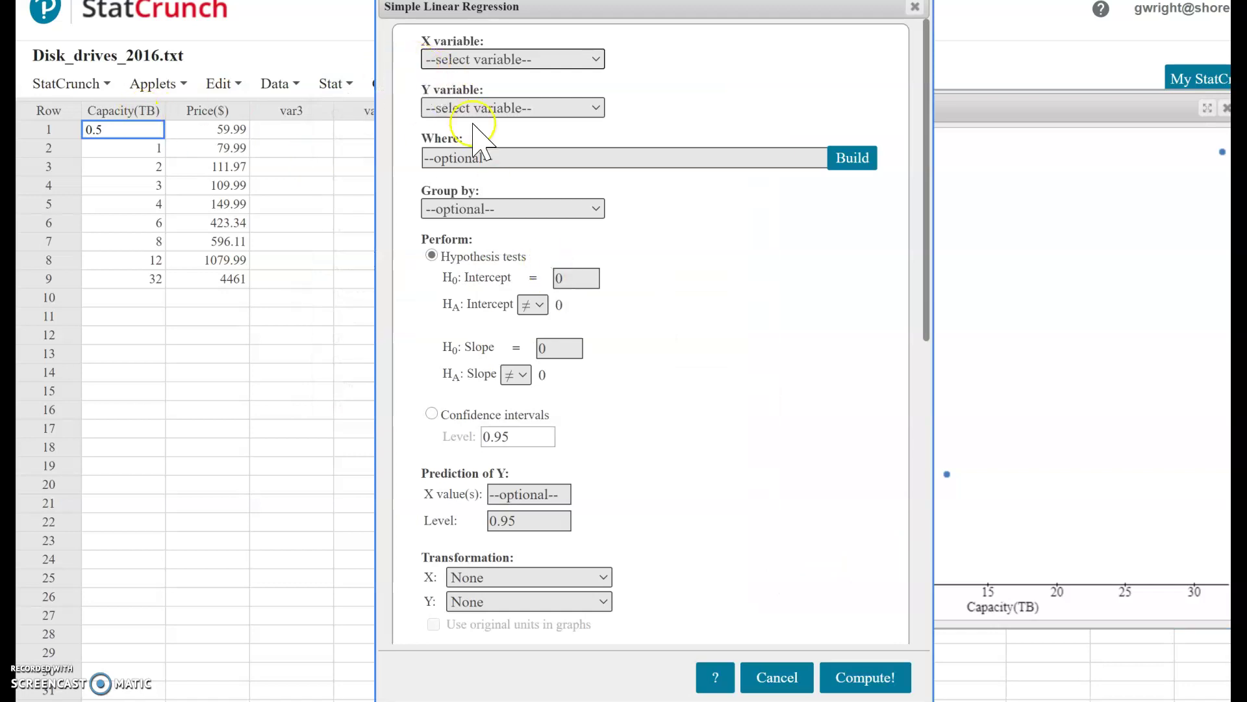
click(593, 58)
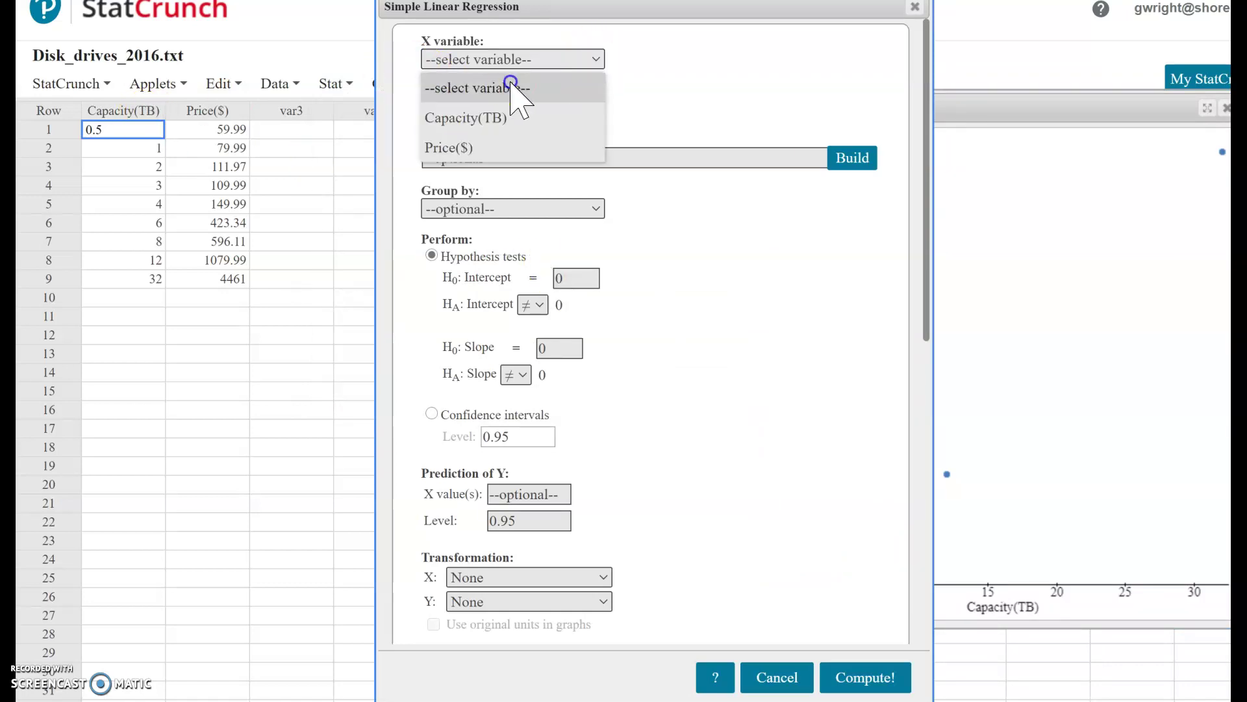
click(472, 118)
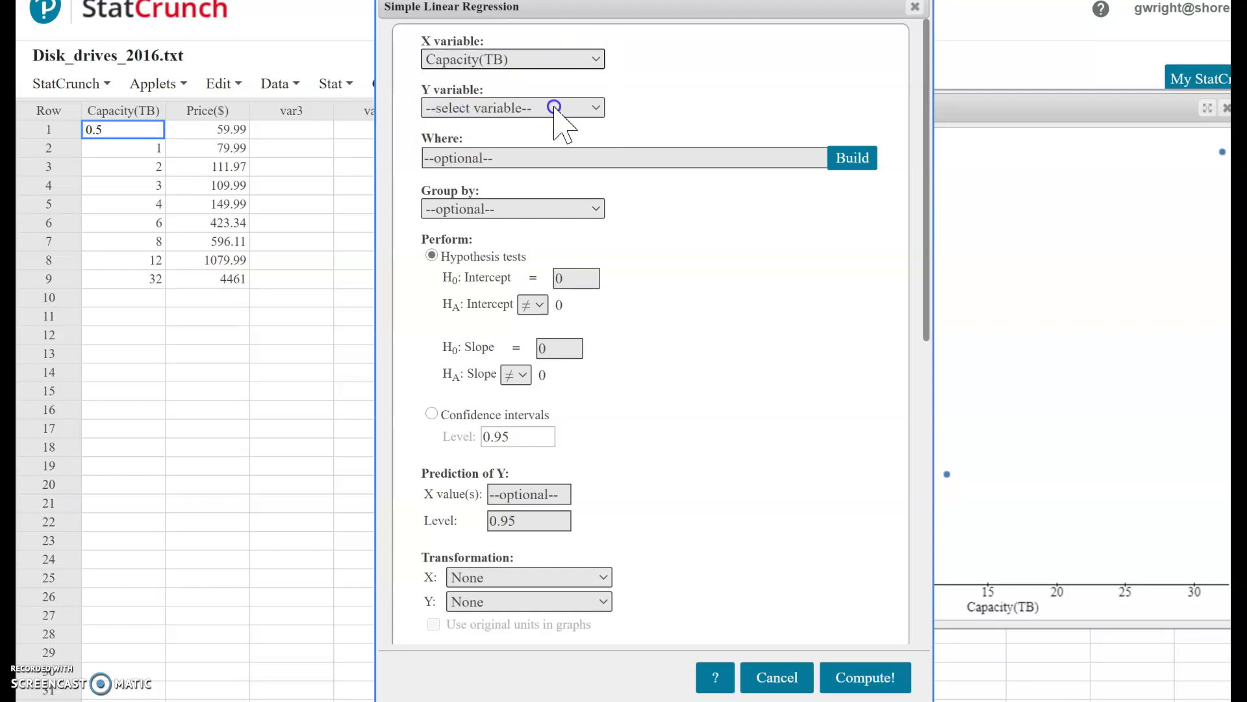
click(599, 108)
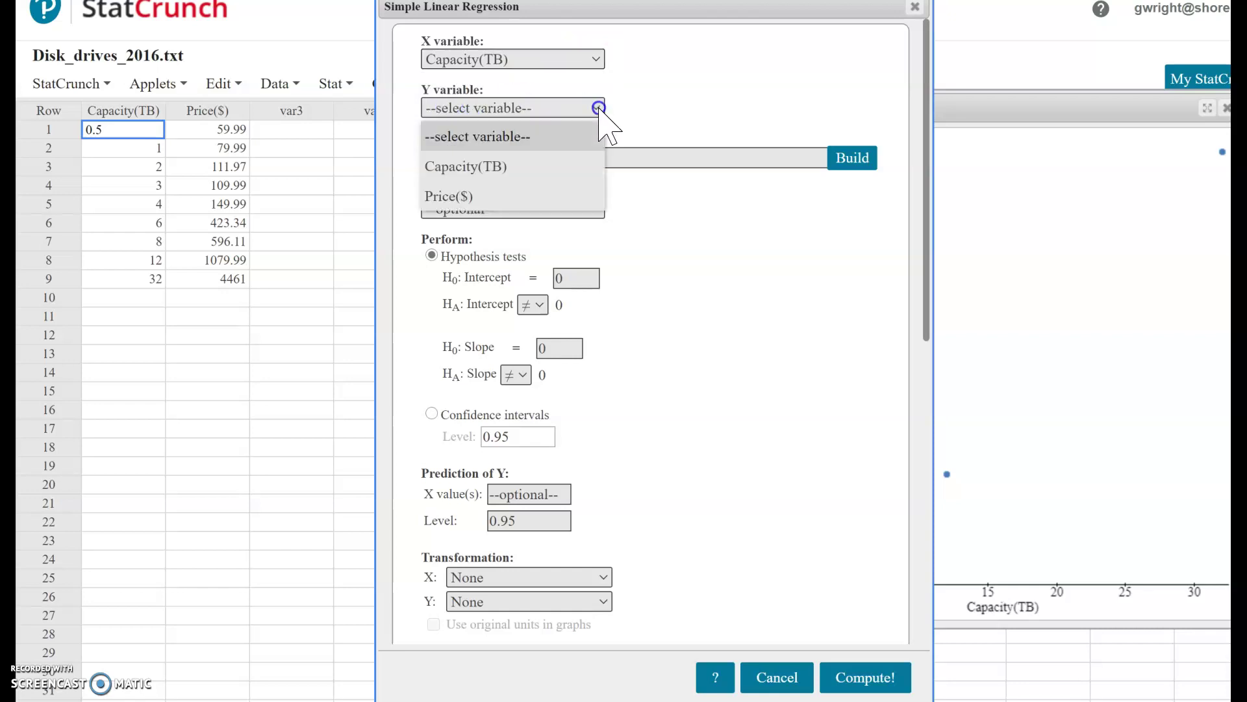
click(482, 195)
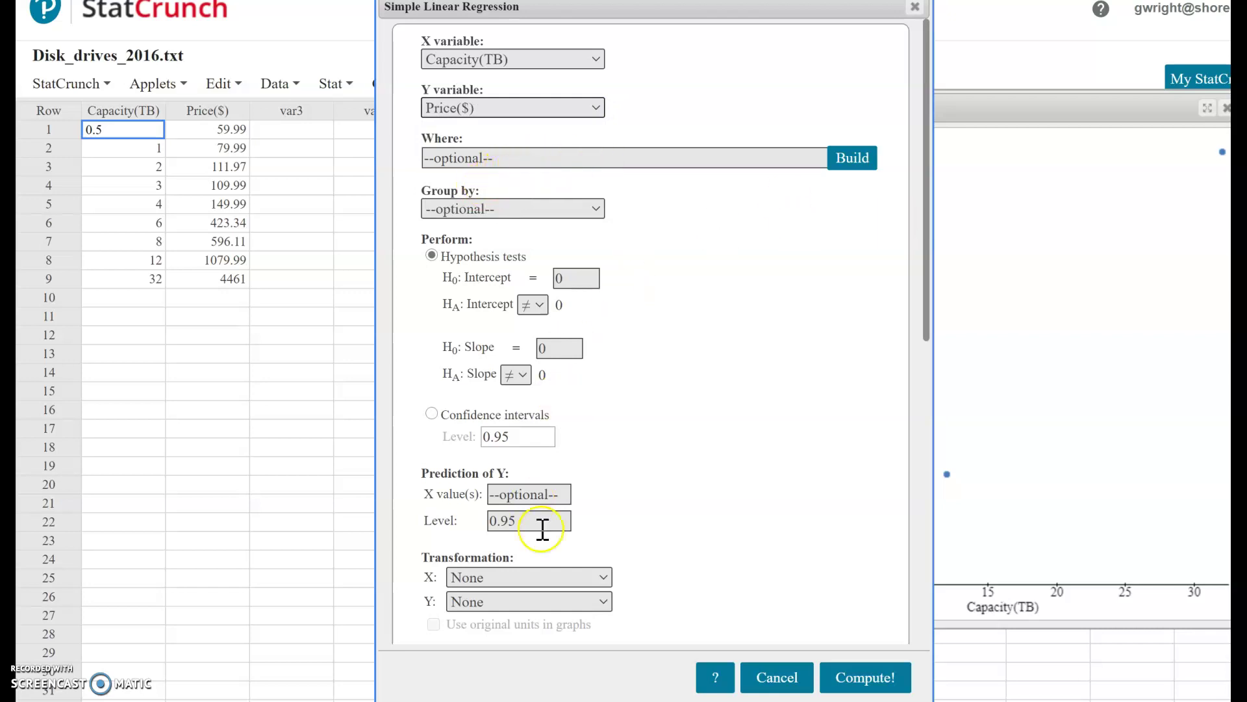
click(889, 677)
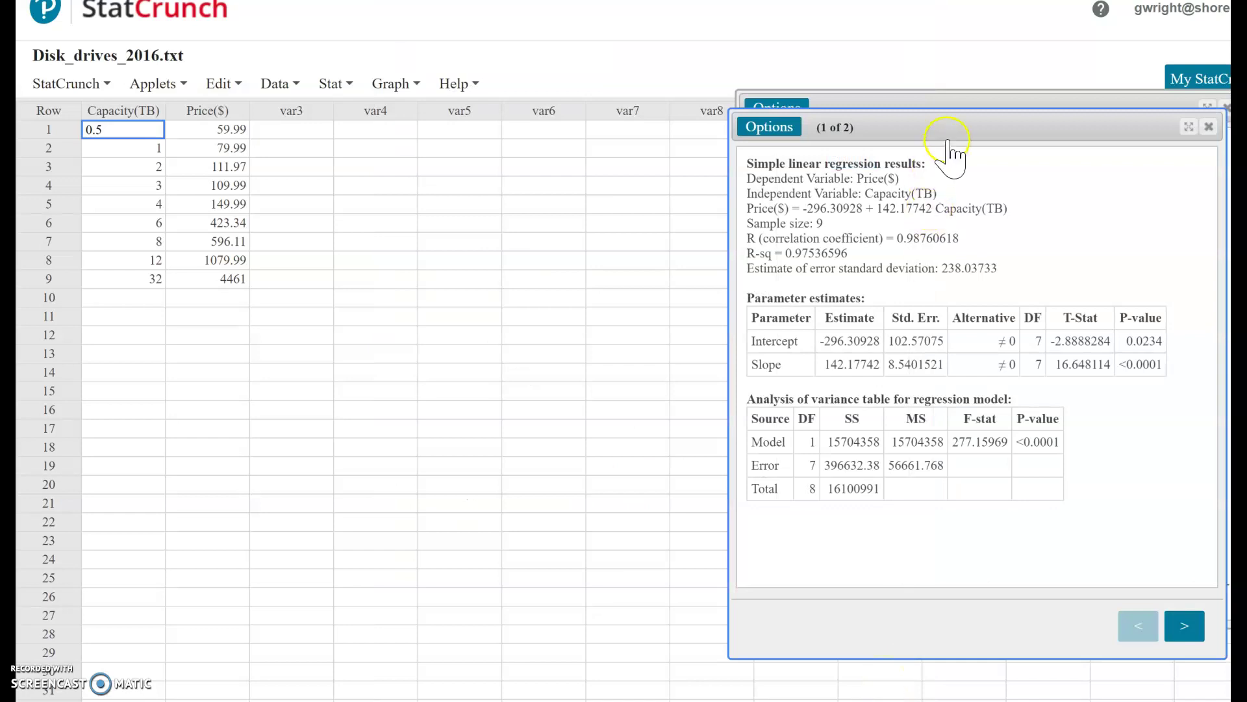
Close the scatterplot window and highlight the Price($) = -296.30928 + 142.17742 Capacity(TB) line.
drag(947, 126, 539, 68)
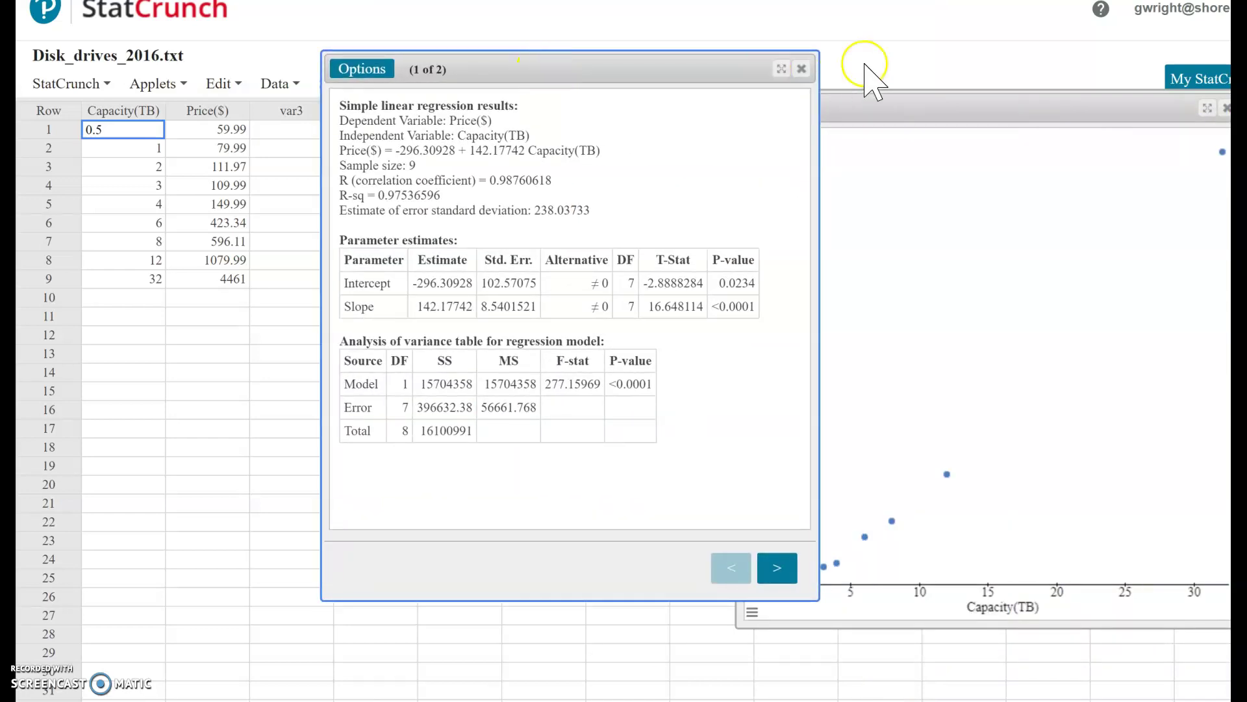
drag(1129, 99, 1090, 113)
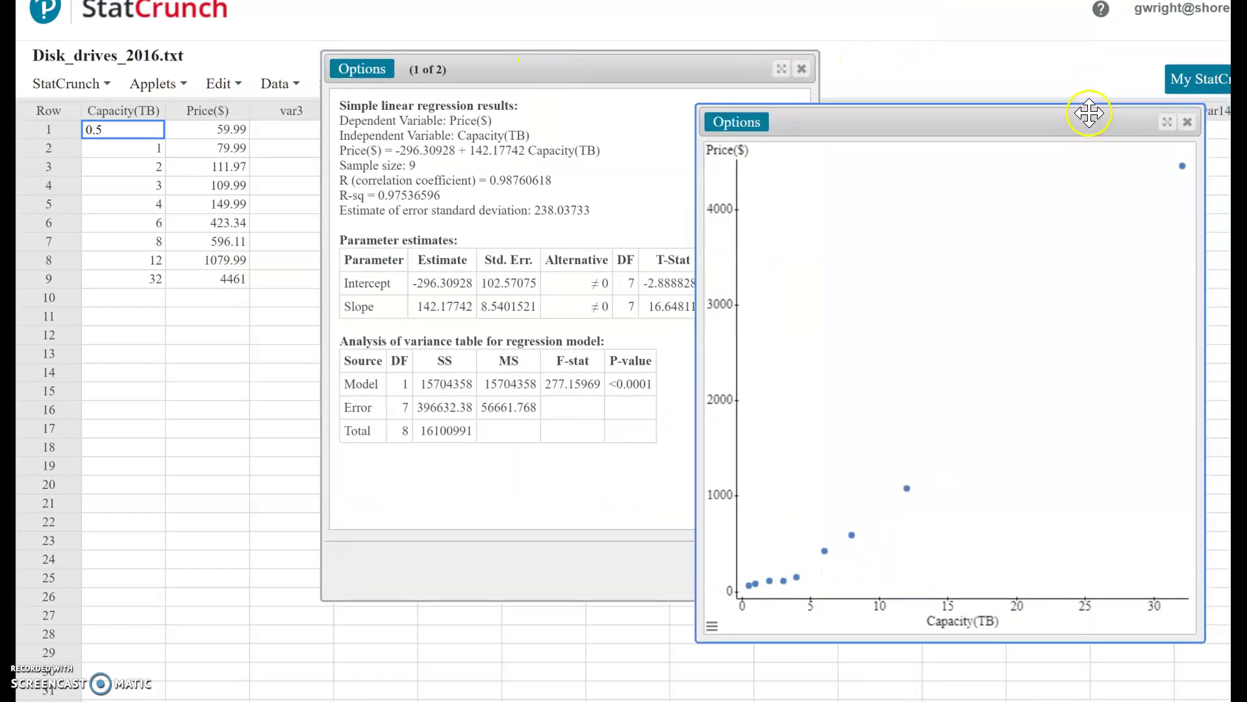
click(1188, 121)
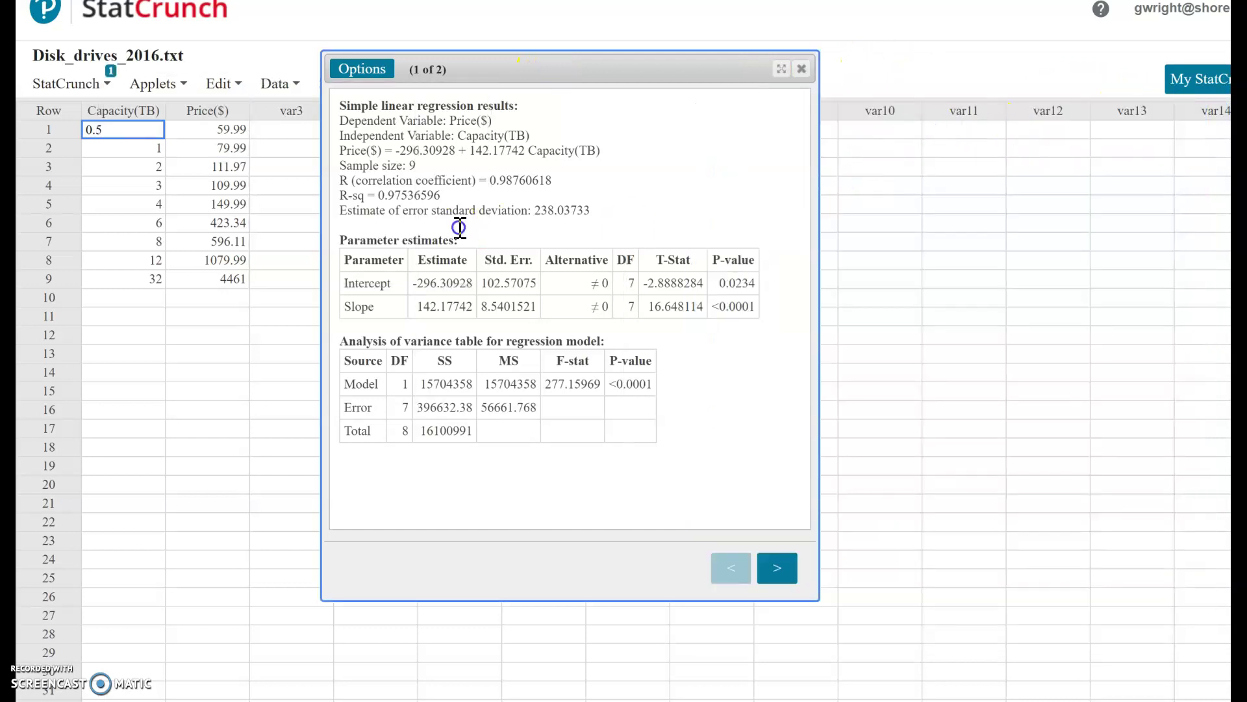
click(341, 152)
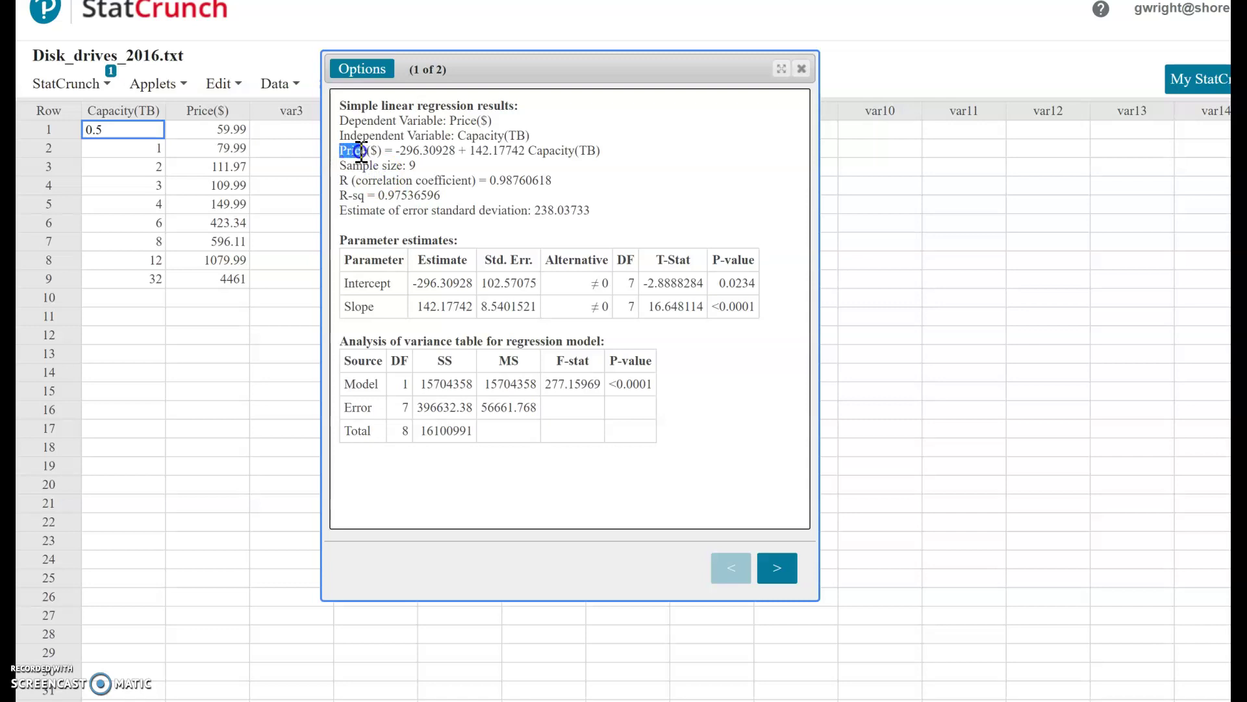
drag(404, 150, 429, 150)
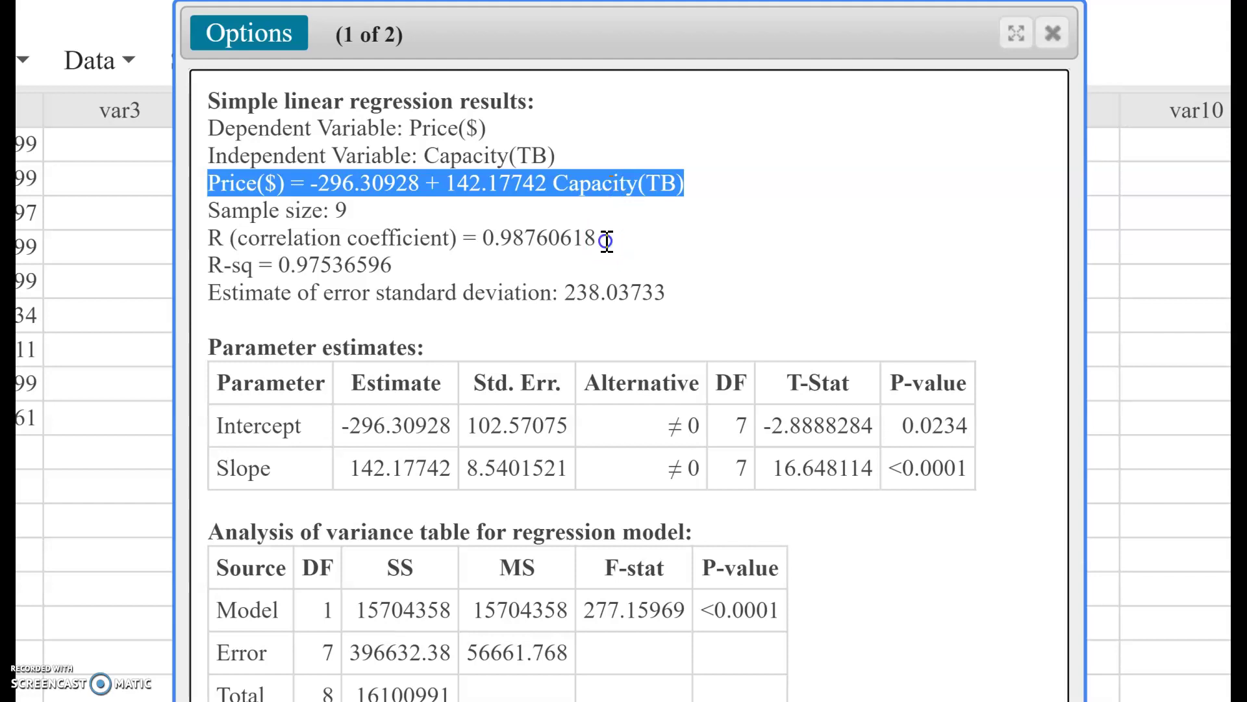
Start a new blank OneNote page and handwrite ŷ for the predicted price.
key(alt+Tab)
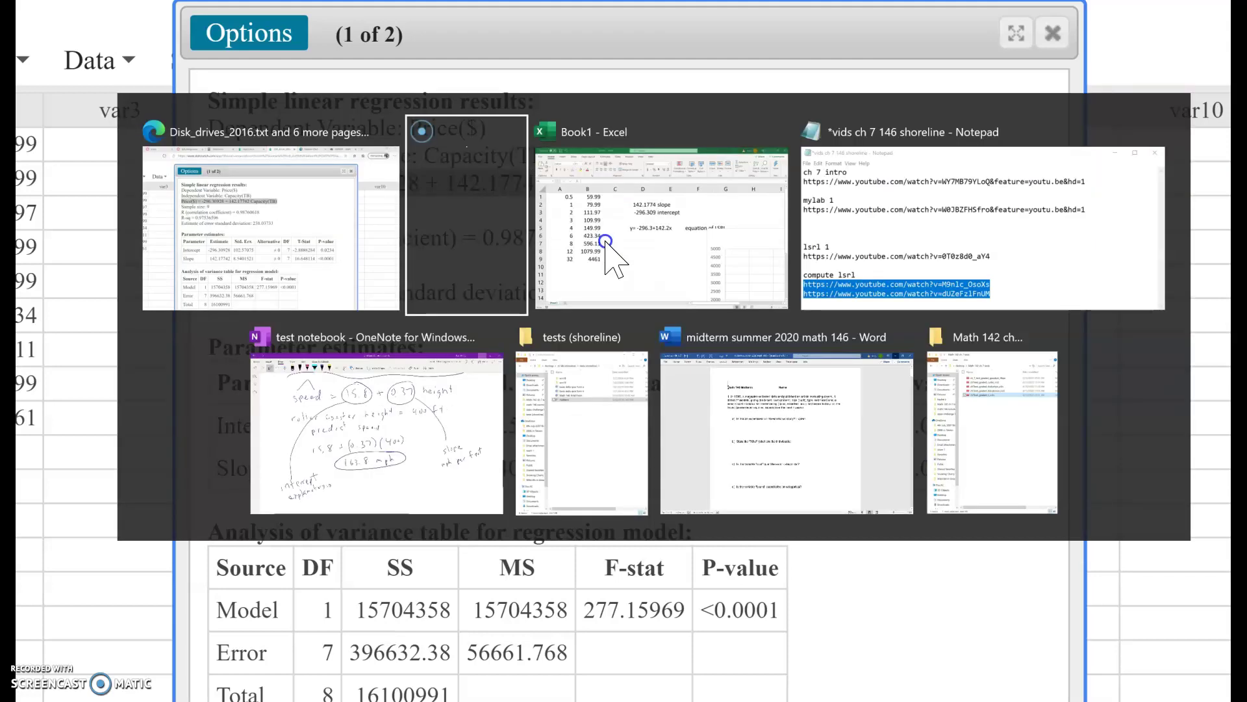
key(alt+Tab)
key(alt+Tab)
key(alt+Tab)
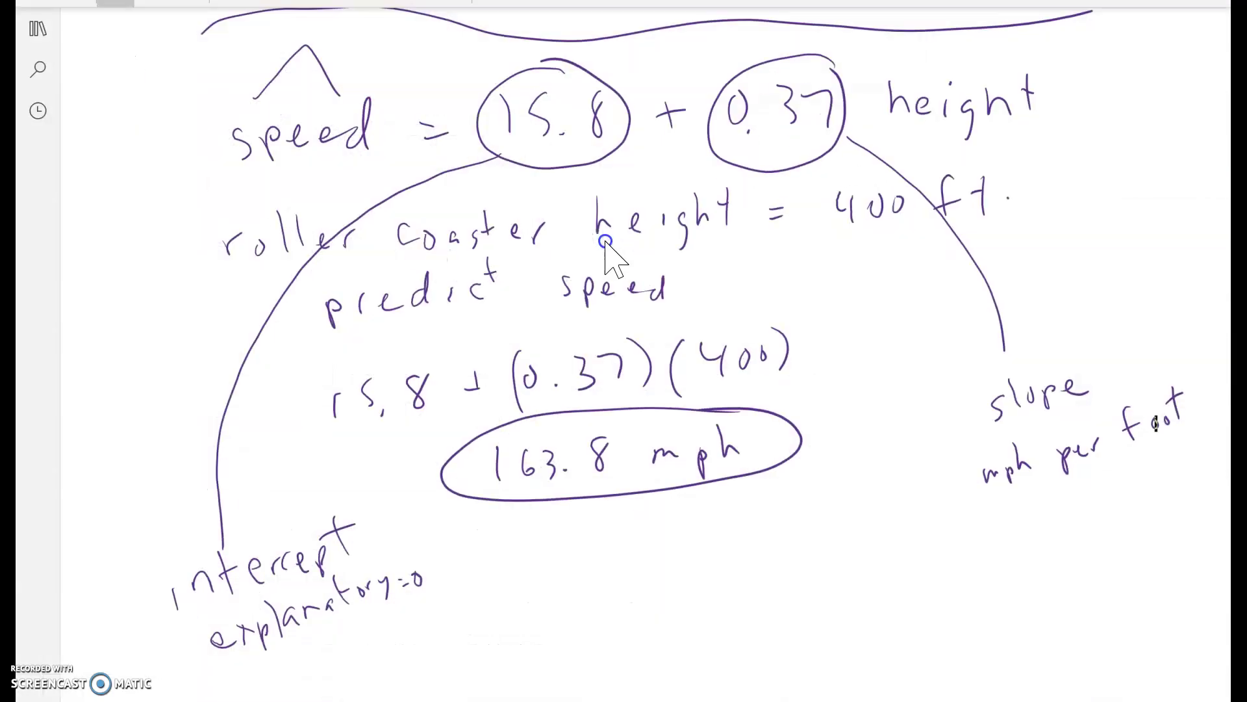
key(ctrl+n)
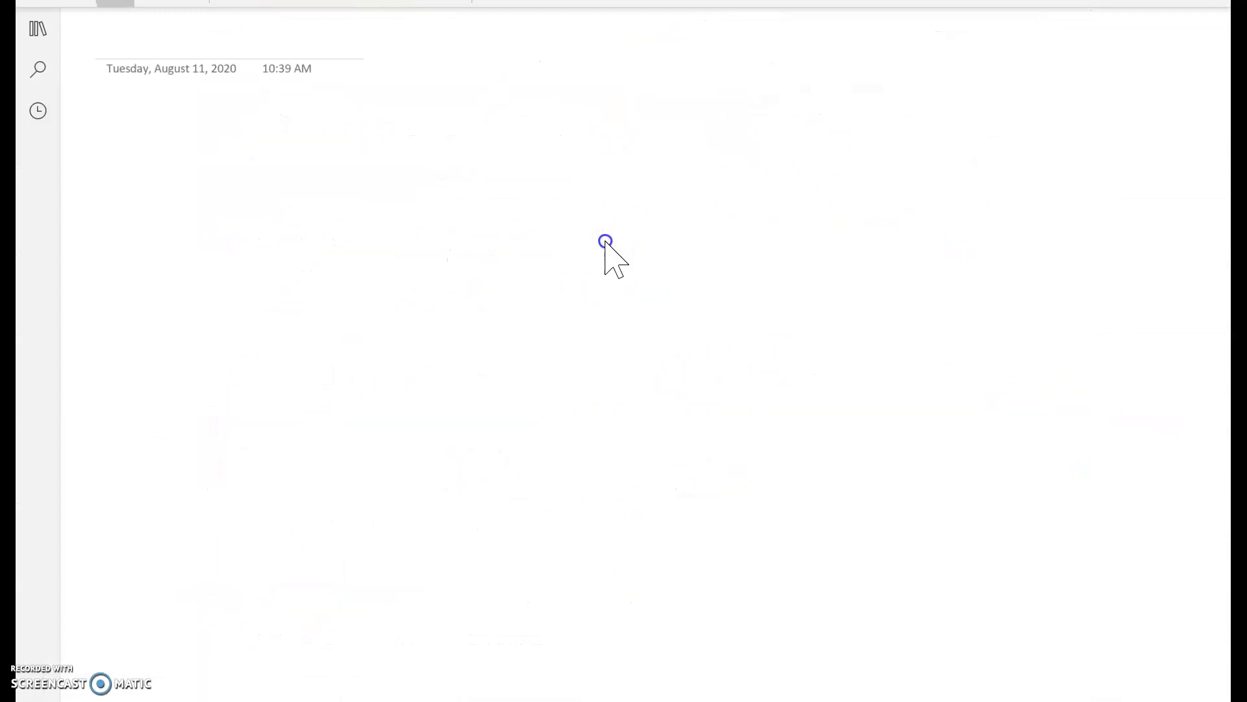
mouse_move(288, 178)
mouse_down()
mouse_move(310, 224)
mouse_move(286, 244)
mouse_up()
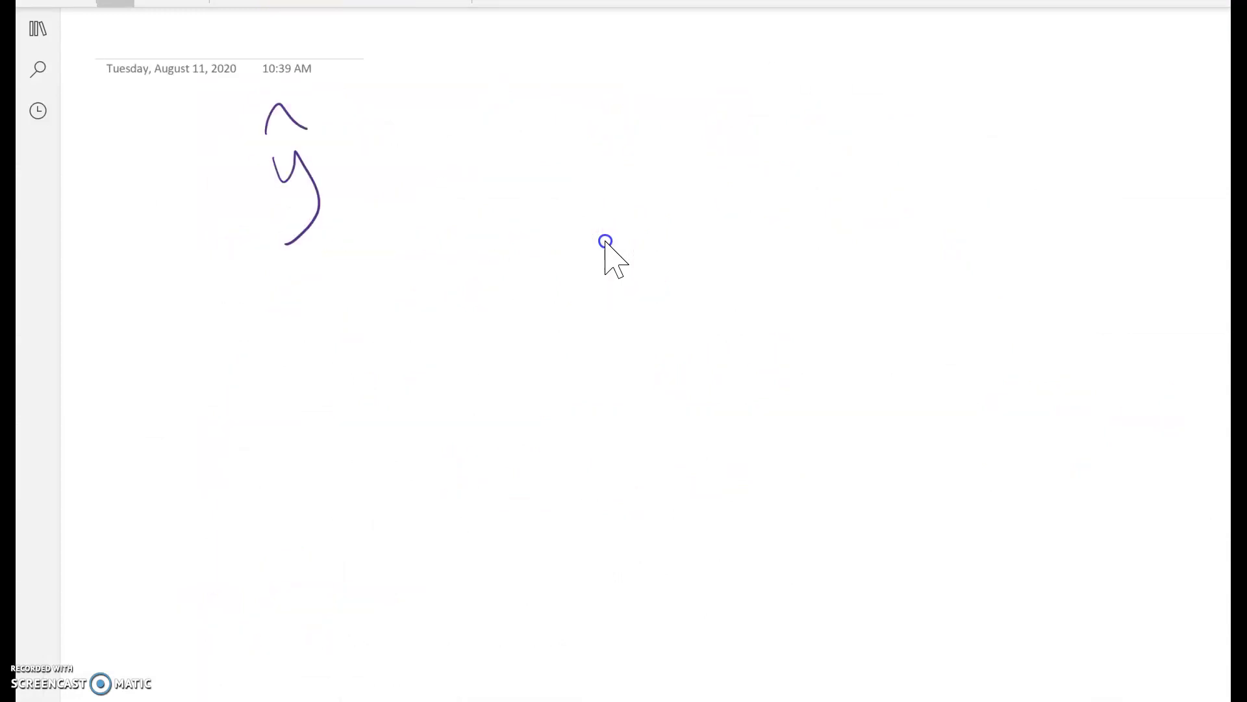
Copy the rest of the rounded equation, slope 142.2x, from StatCrunch, then return to the results.
key(alt+Tab)
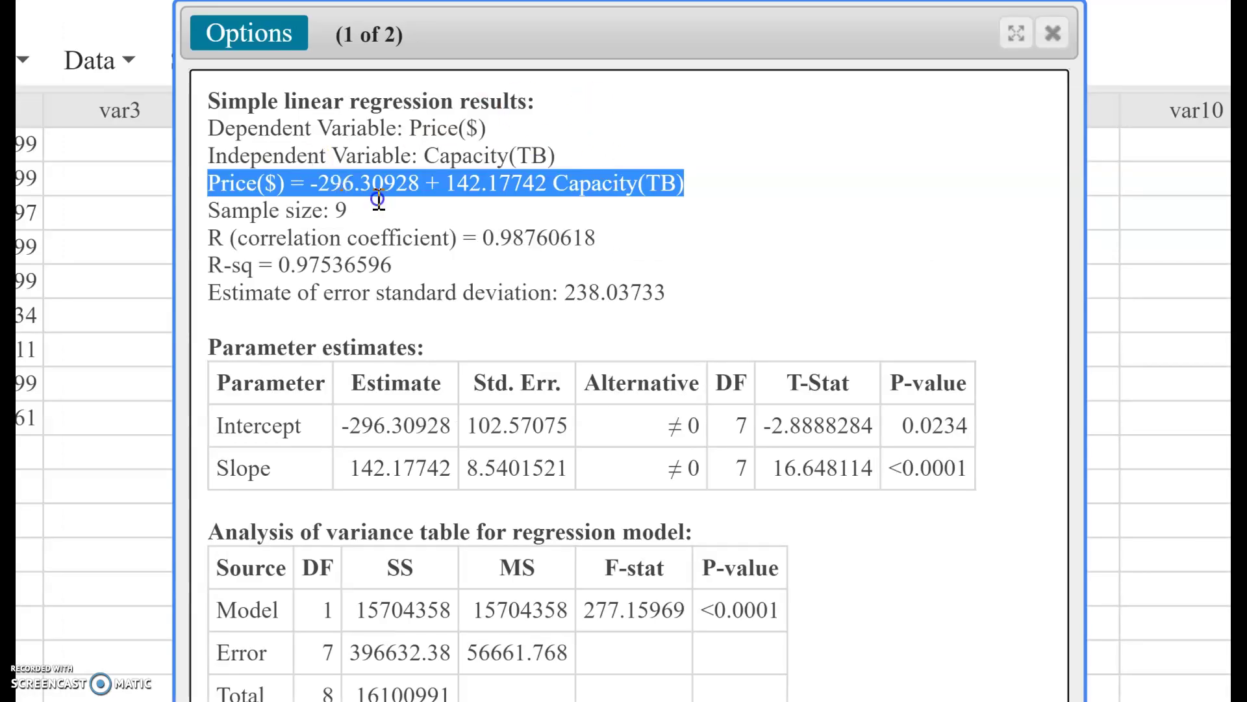
key(alt+Tab)
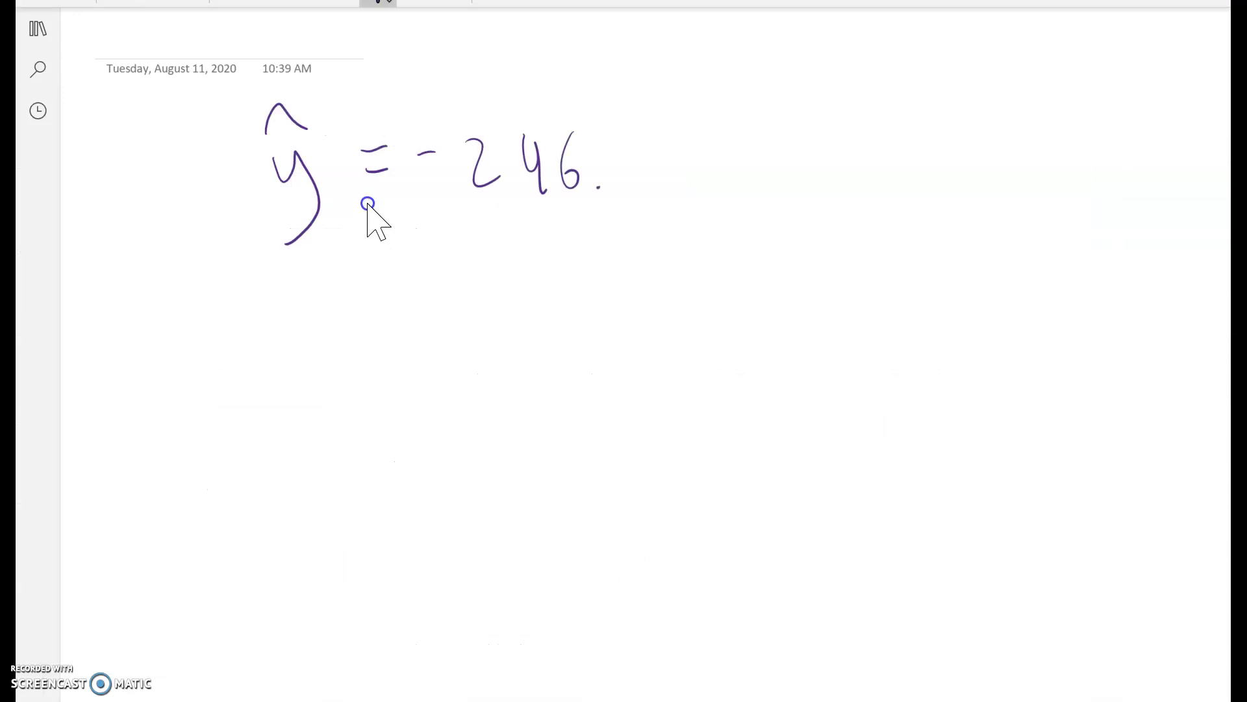
key(alt+Tab)
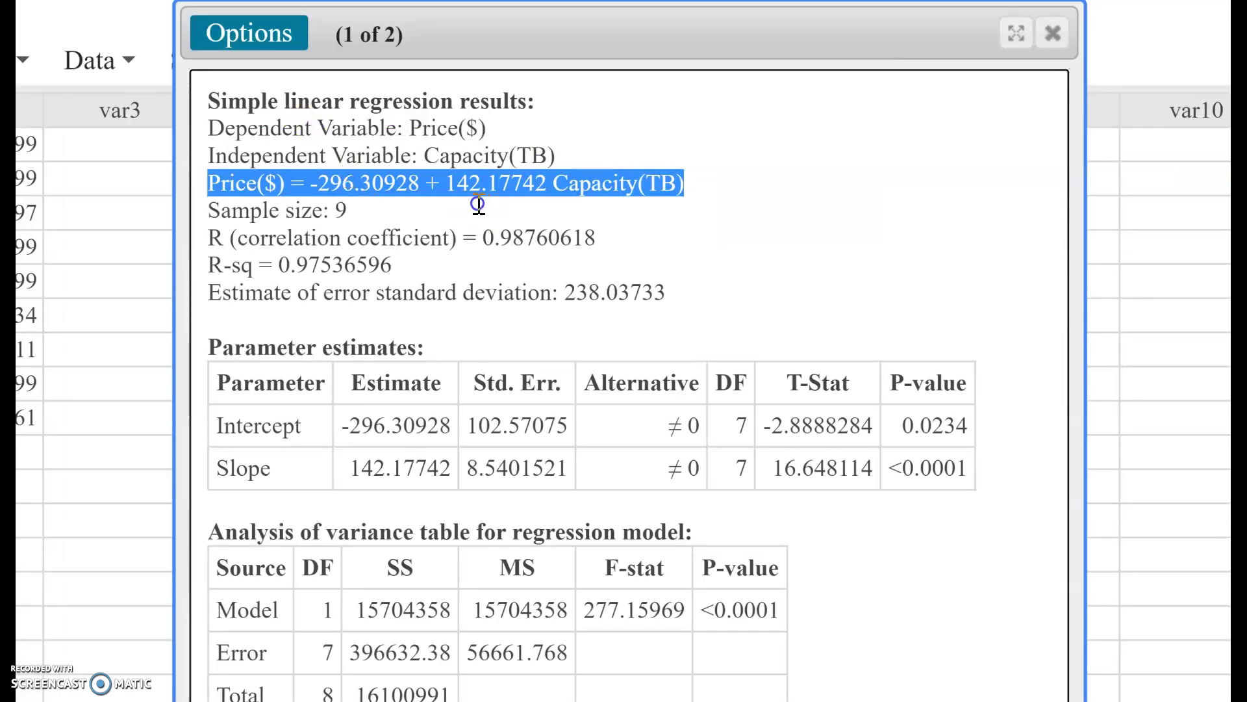
key(alt+Tab)
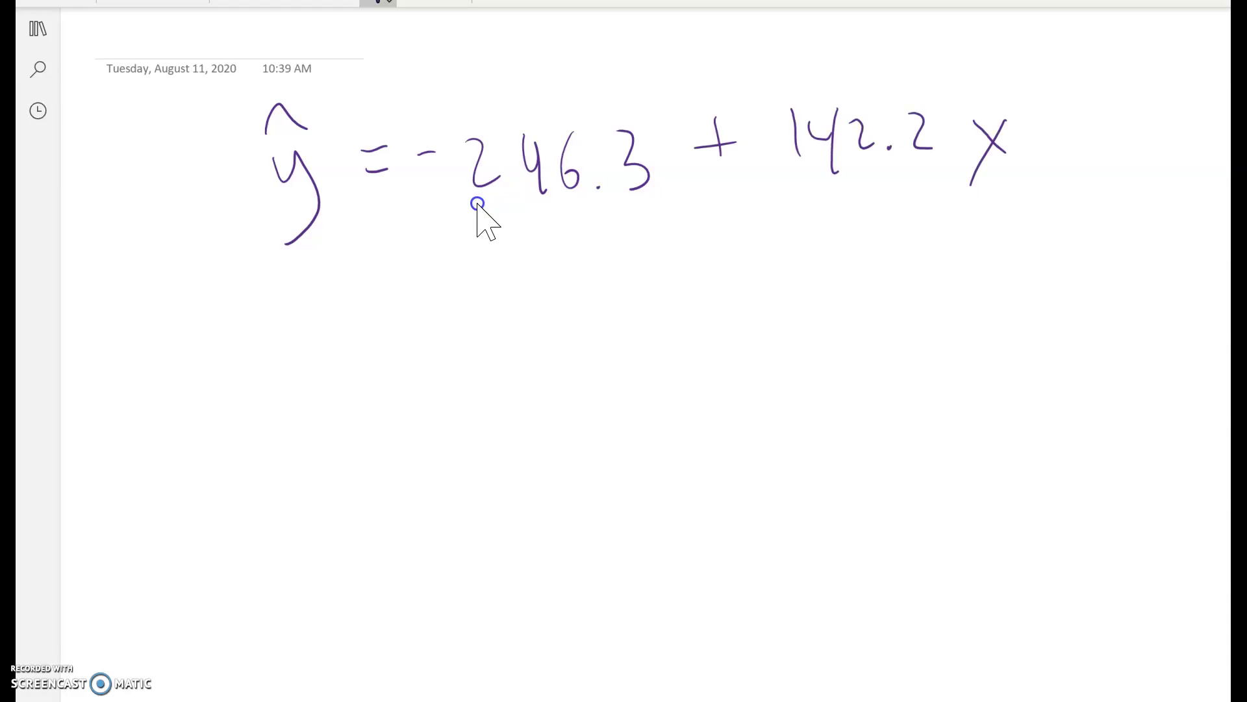
click(590, 281)
key(alt+Tab)
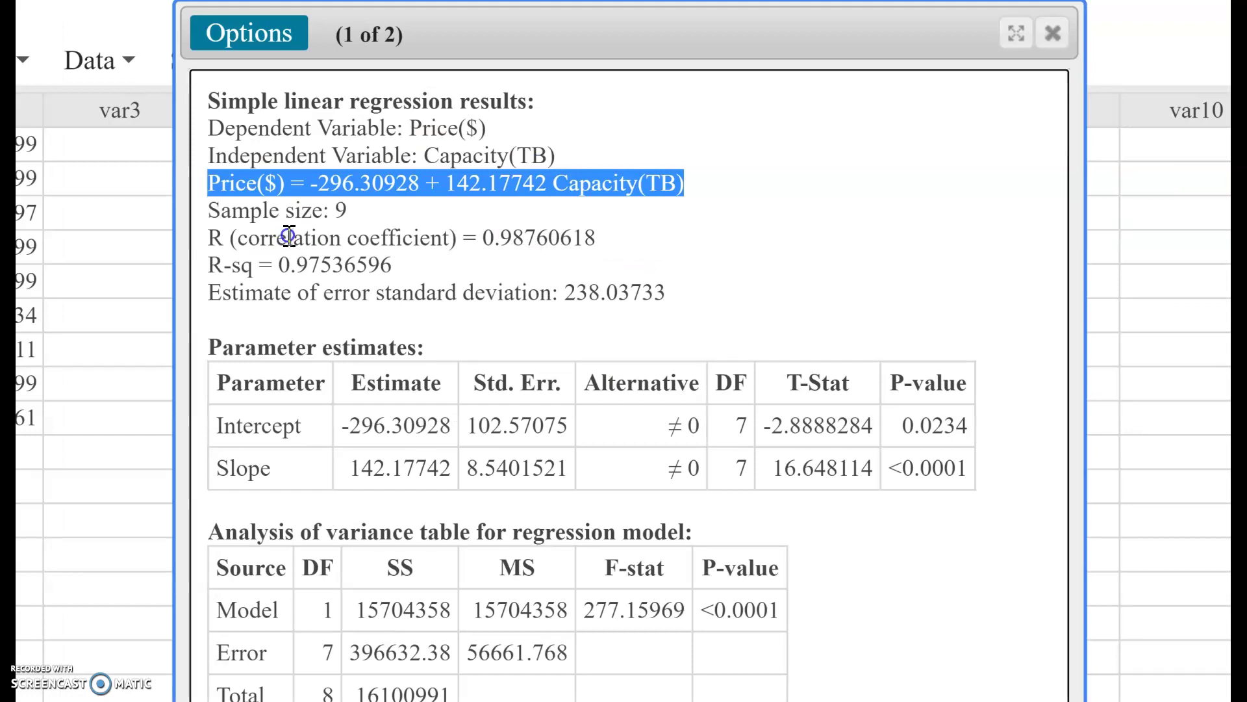
click(245, 241)
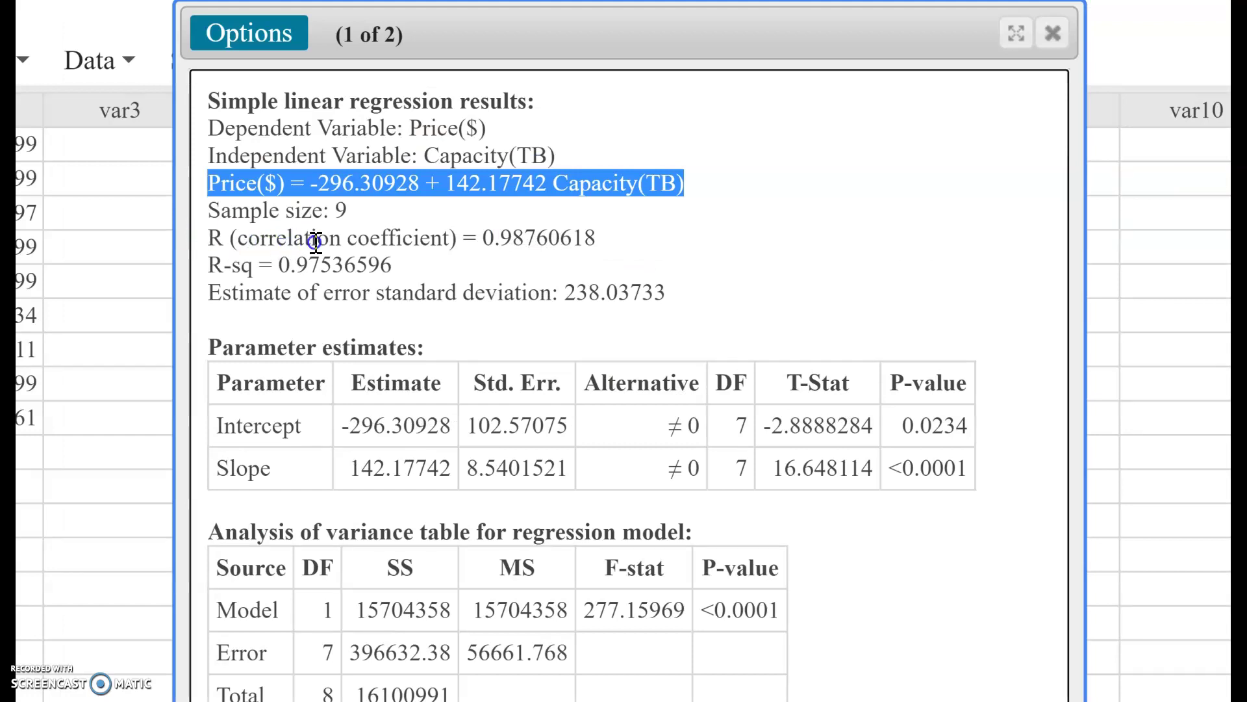